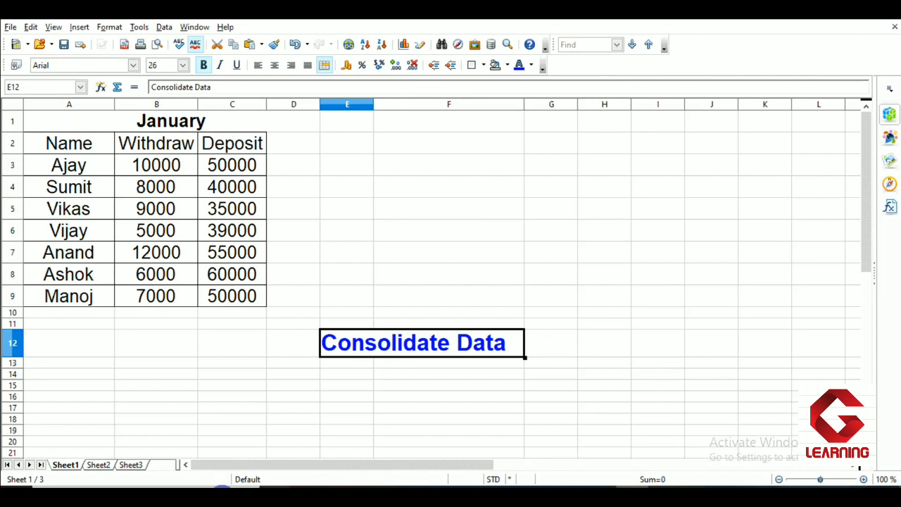
- Glance at the February and Transactions in two months sheets, then return to the January table
{"action": "left_click", "coordinate": [94, 465]}
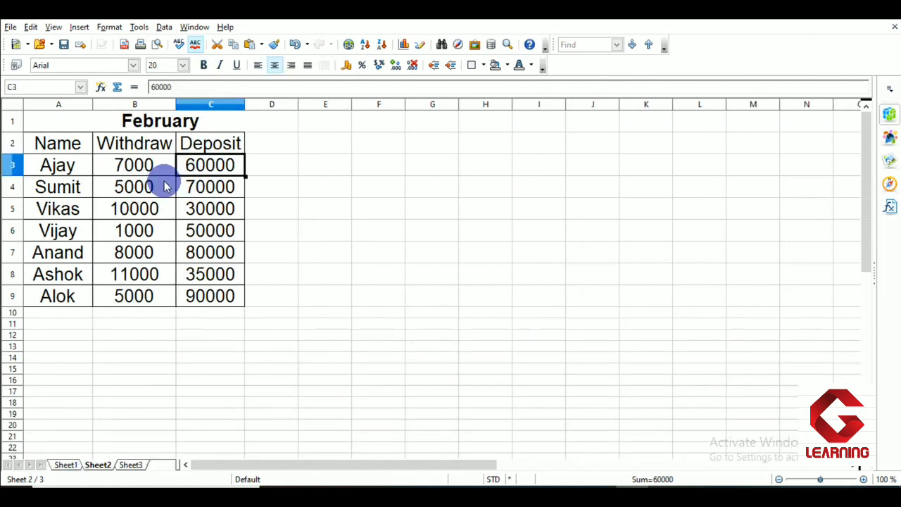
{"action": "left_click", "coordinate": [131, 464]}
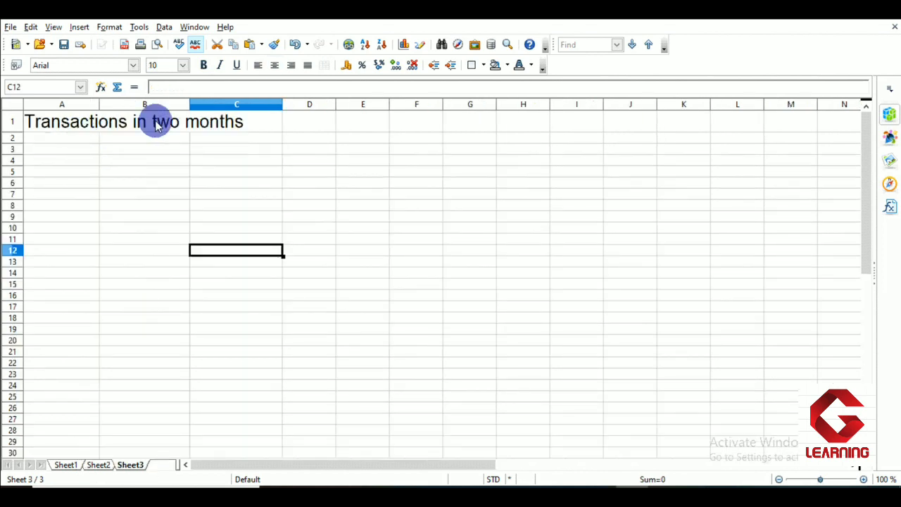
{"action": "left_click", "coordinate": [78, 467]}
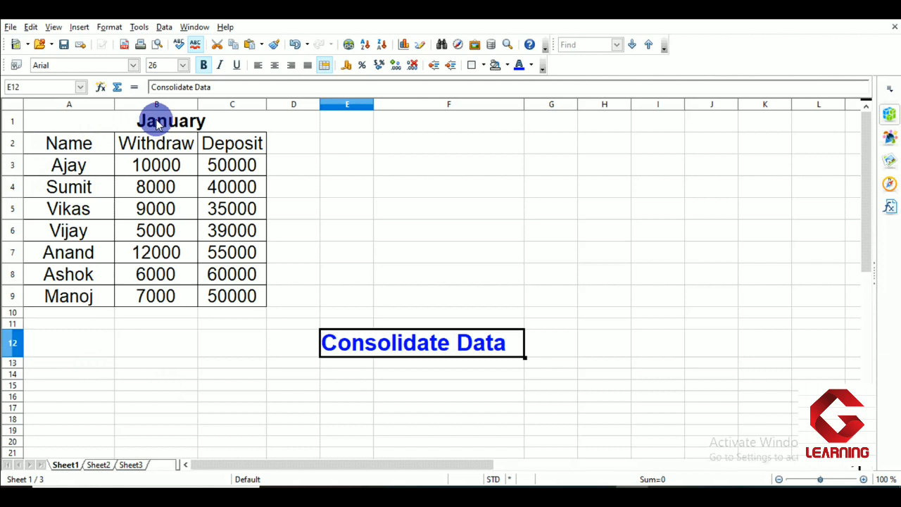
- Check Ajay's January name, withdrawal and deposit in A3:C3, then show Sheet2's February table
{"action": "left_click", "coordinate": [63, 173]}
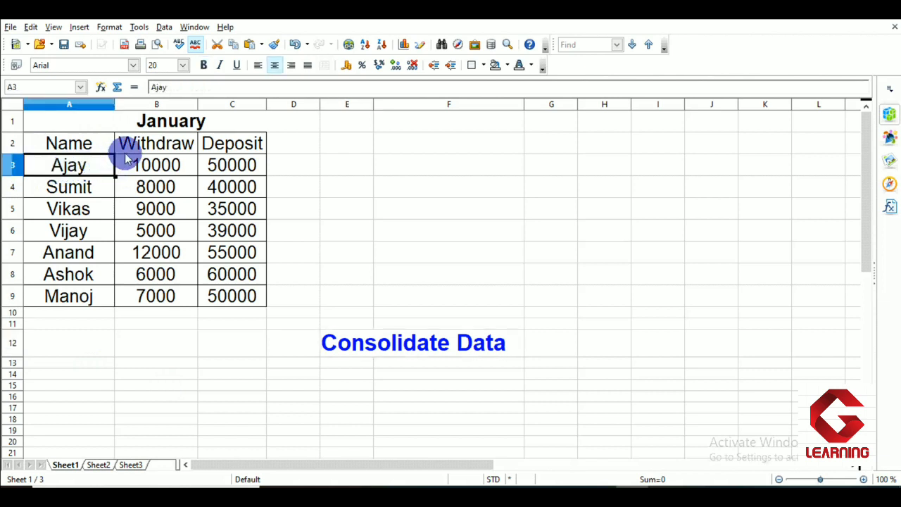
{"action": "left_click", "coordinate": [151, 165]}
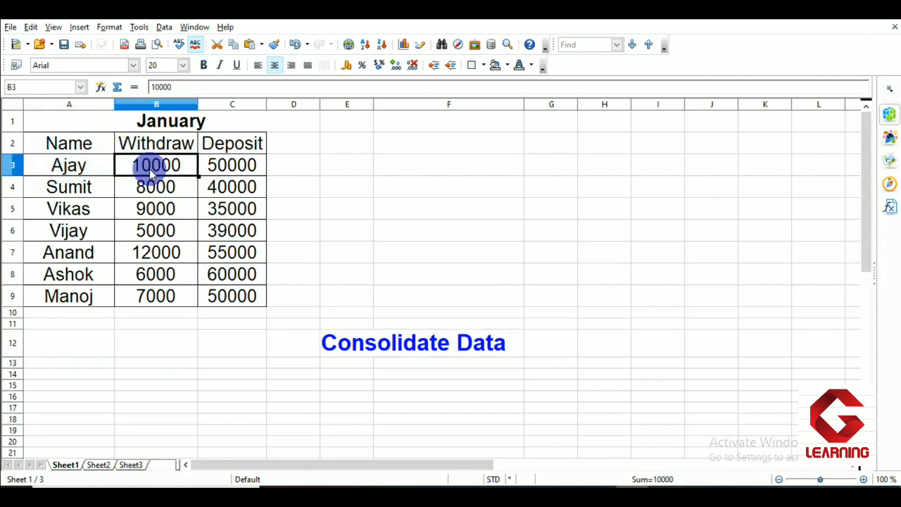
{"action": "left_click", "coordinate": [244, 166]}
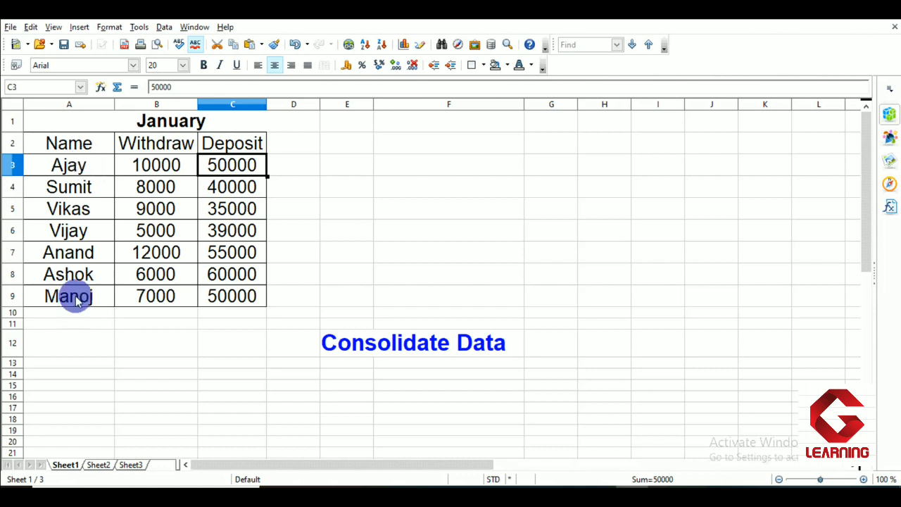
{"action": "left_click", "coordinate": [94, 464]}
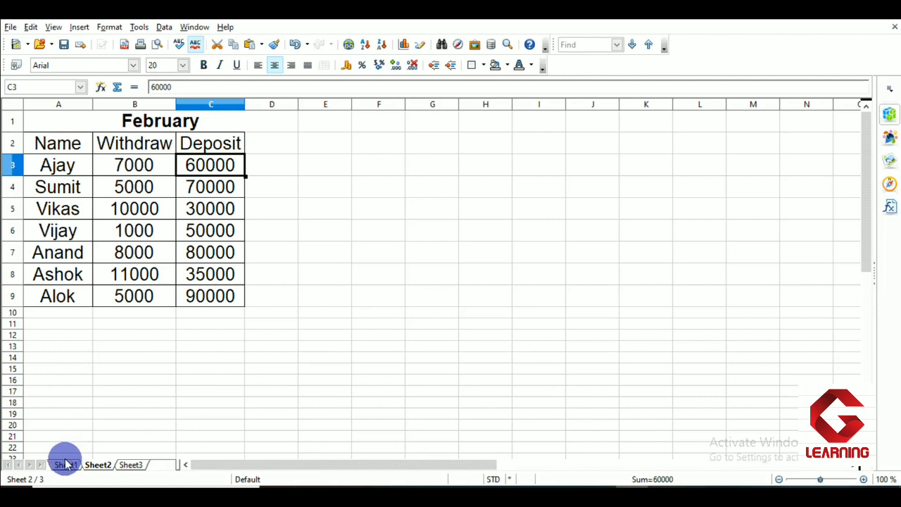
- Compare row 9 on the February and January sheets, then show the Transactions in two months sheet
{"action": "left_click", "coordinate": [8, 299]}
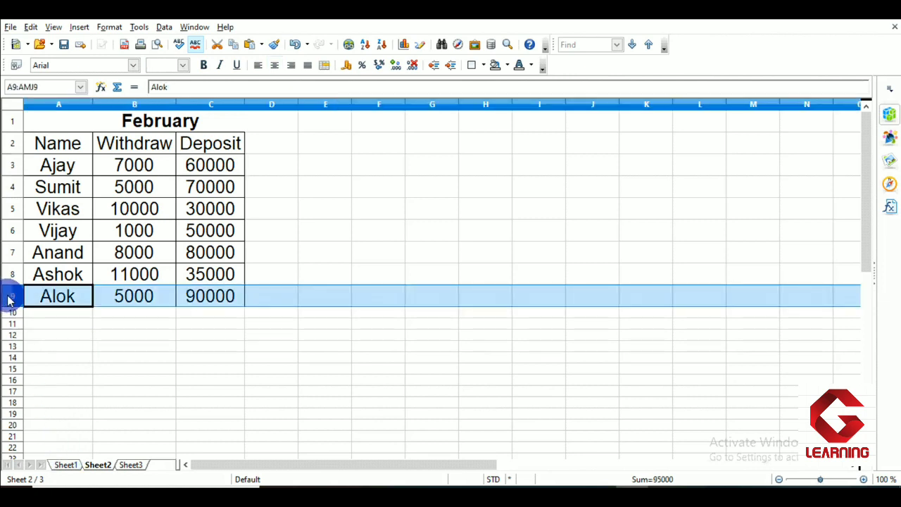
{"action": "left_click", "coordinate": [68, 463]}
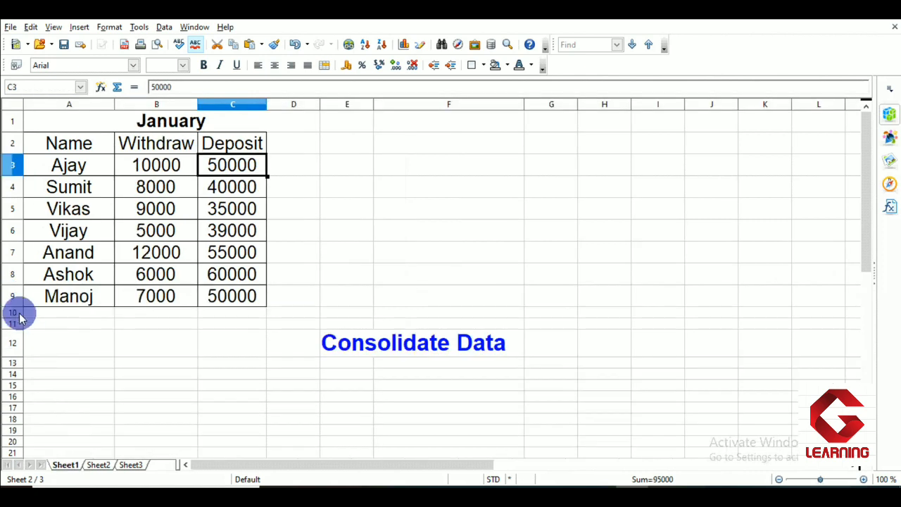
{"action": "left_click", "coordinate": [10, 302]}
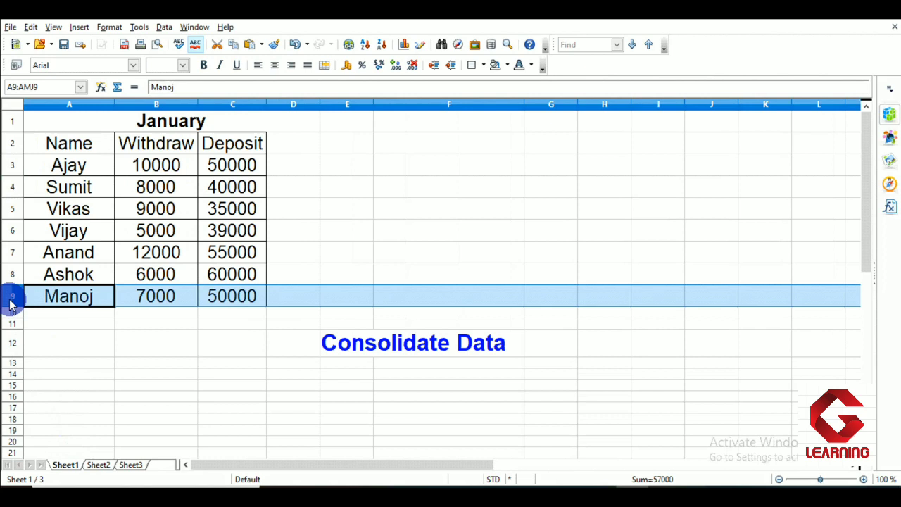
{"action": "left_click", "coordinate": [133, 464]}
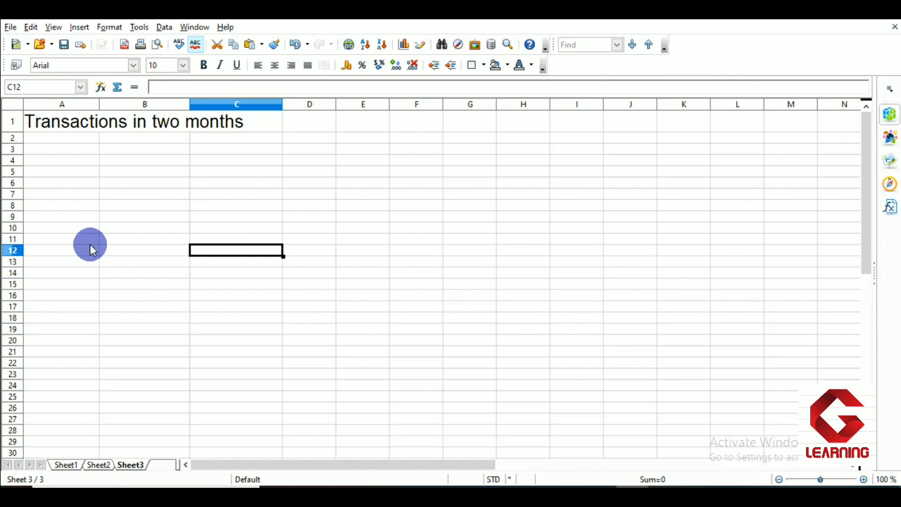
{"action": "left_click", "coordinate": [68, 464]}
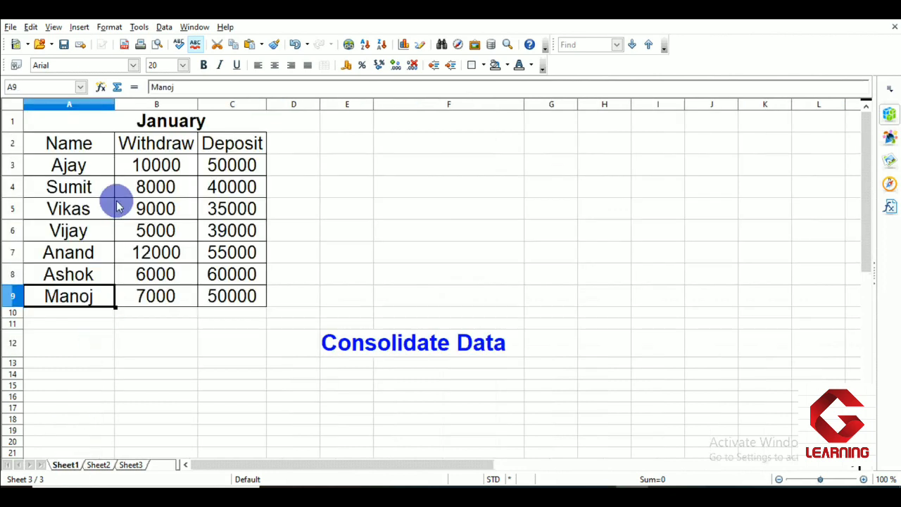
{"action": "left_click", "coordinate": [144, 169]}
{"action": "left_click", "coordinate": [104, 466]}
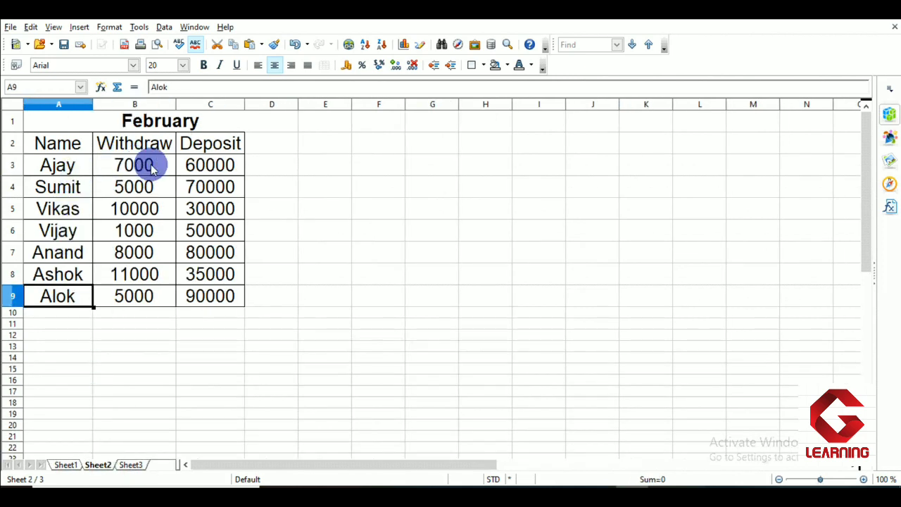
{"action": "left_click", "coordinate": [152, 169]}
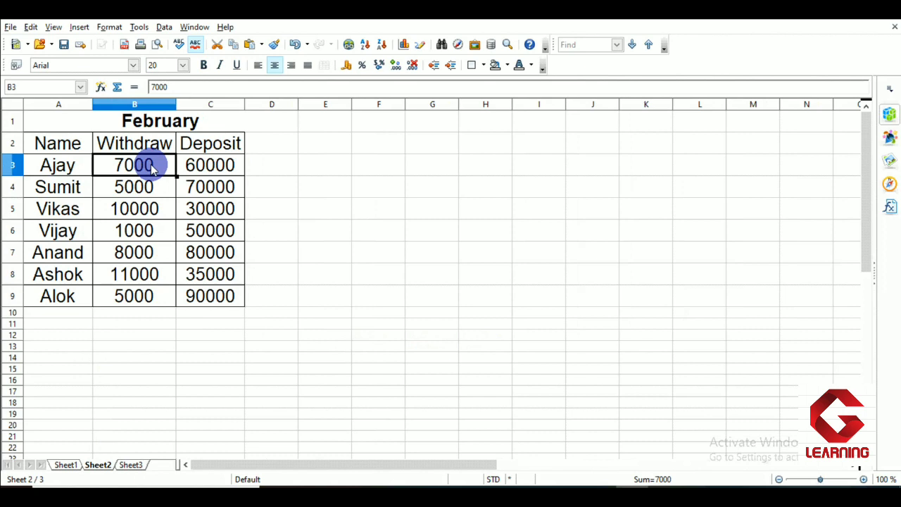
{"action": "left_click", "coordinate": [130, 464]}
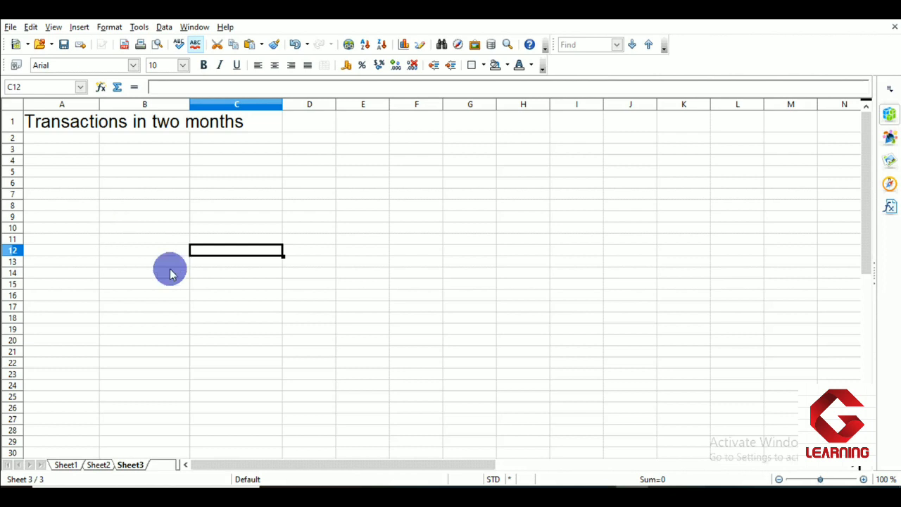
- With cell D9 selected on Sheet3, open the Consolidate dialog from the Data menu
{"action": "left_click", "coordinate": [326, 223]}
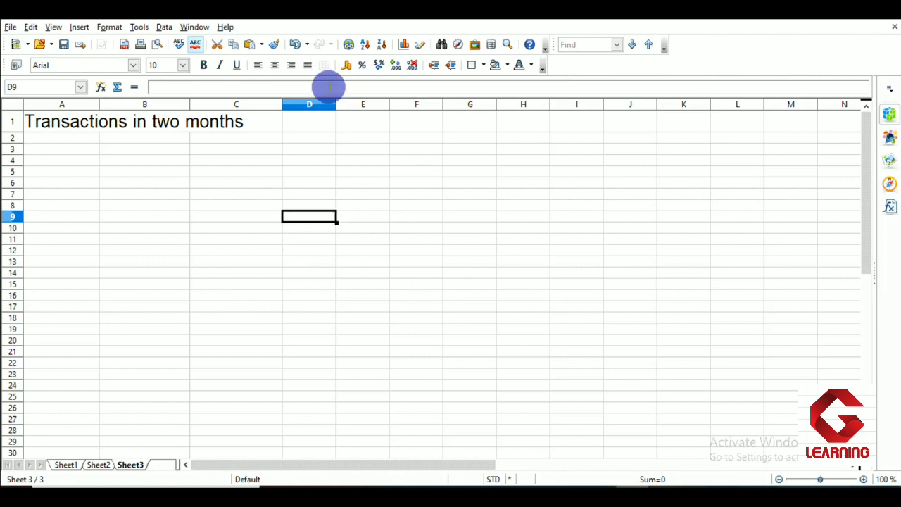
{"action": "left_click", "coordinate": [165, 27]}
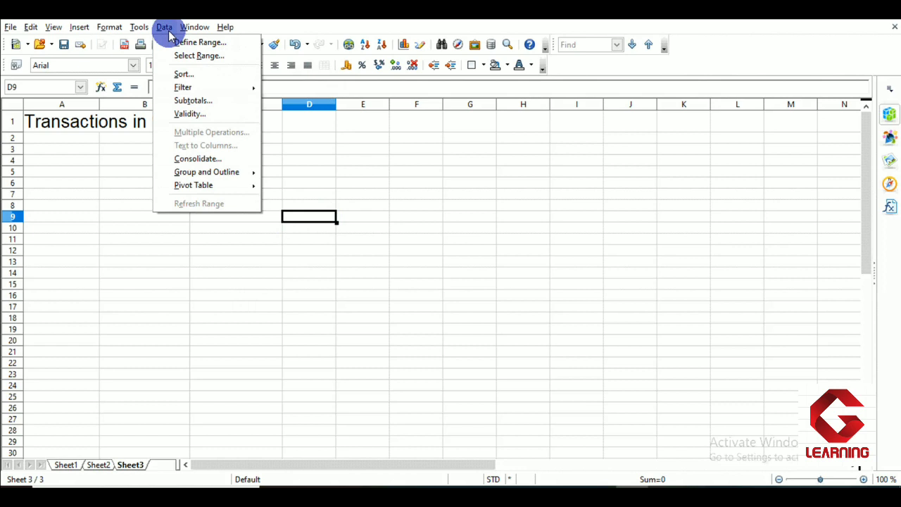
{"action": "left_click", "coordinate": [163, 161]}
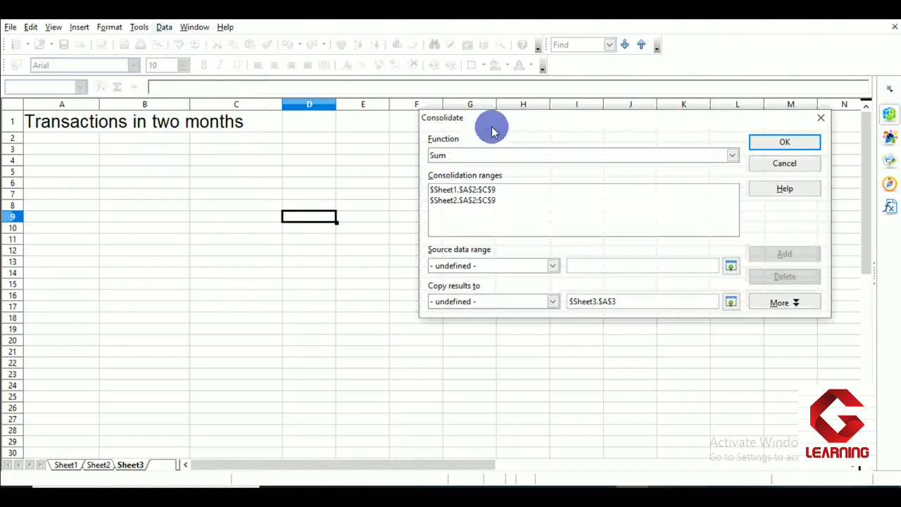
{"action": "left_click_drag", "start_coordinate": [494, 125], "coordinate": [313, 126]}
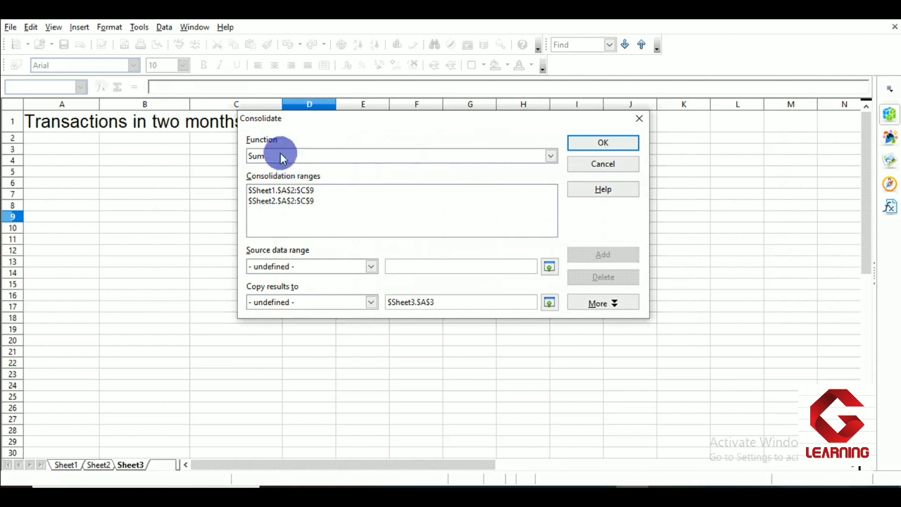
{"action": "left_click", "coordinate": [550, 156]}
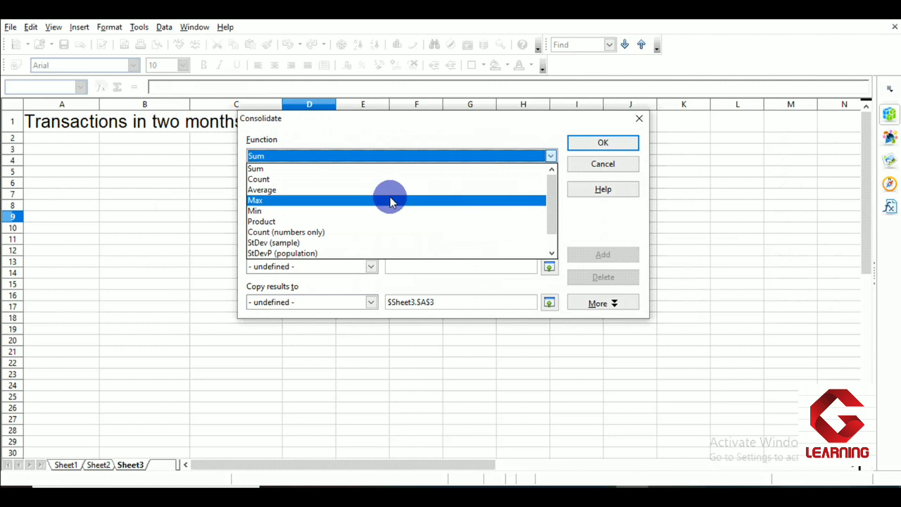
{"action": "scroll", "coordinate": [323, 186], "scroll_direction": "down", "scroll_amount": 1}
{"action": "scroll", "coordinate": [322, 225], "scroll_direction": "up", "scroll_amount": 1}
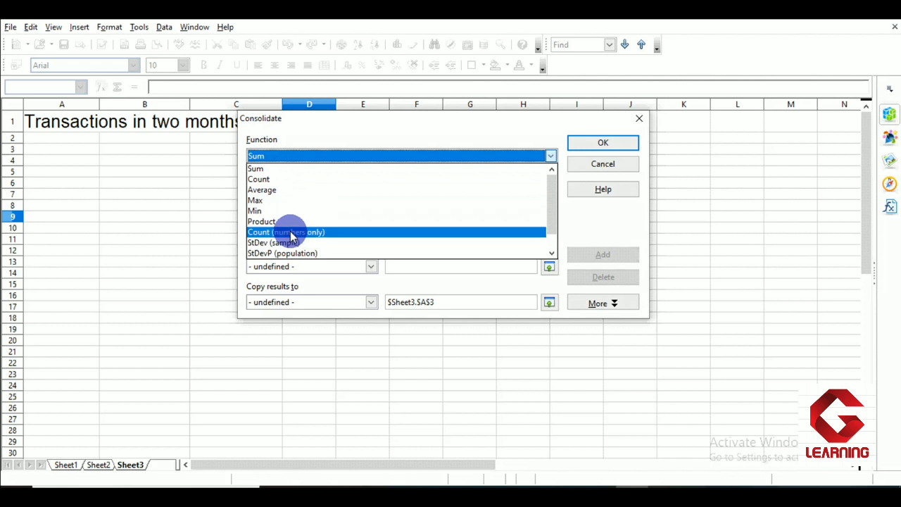
{"action": "left_click", "coordinate": [280, 170]}
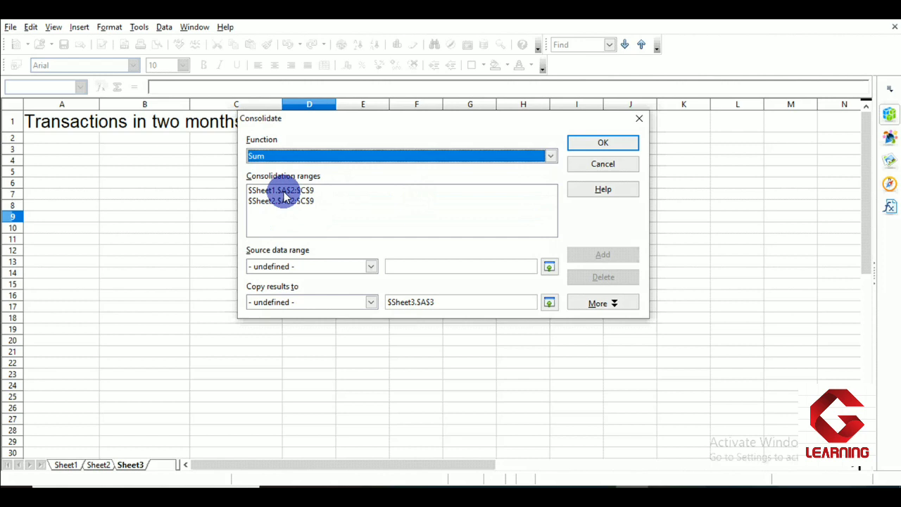
- Delete both the Sheet1 and Sheet2 ranges, leaving the consolidation list empty
{"action": "left_click", "coordinate": [284, 192]}
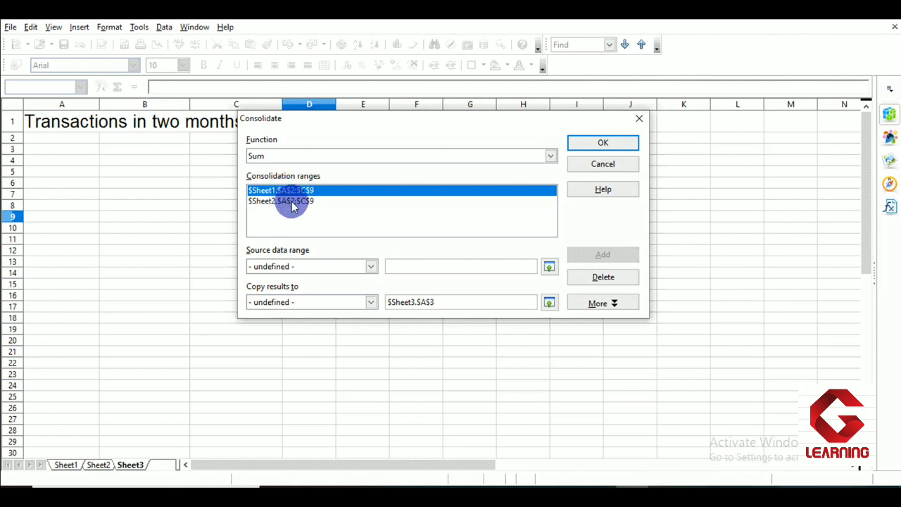
{"action": "left_click", "coordinate": [287, 201], "text": "shift"}
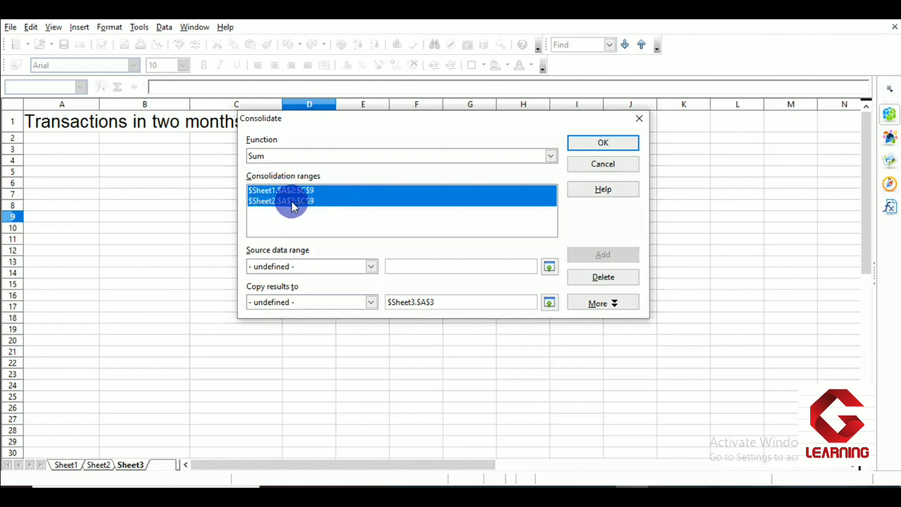
{"action": "left_click", "coordinate": [602, 279]}
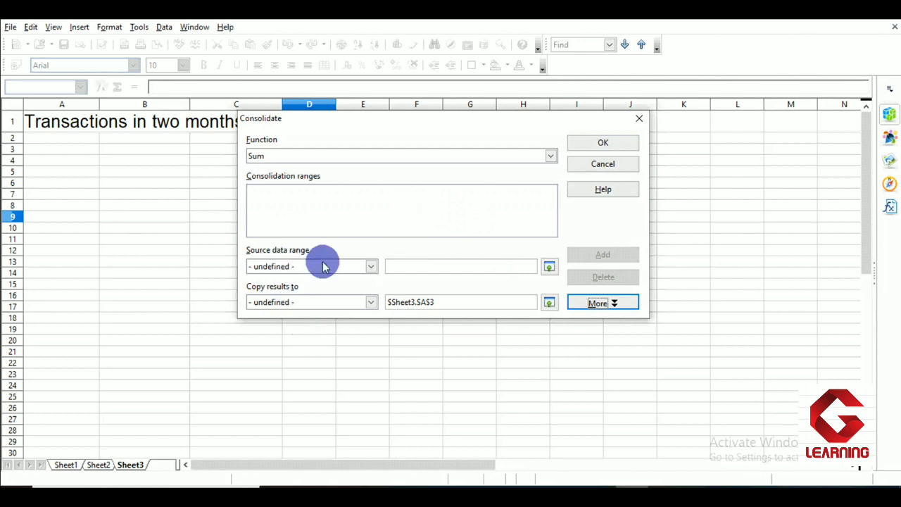
- Shrink the Consolidate dialog to its source-range field and bring up Sheet1's January table
{"action": "left_click", "coordinate": [409, 266]}
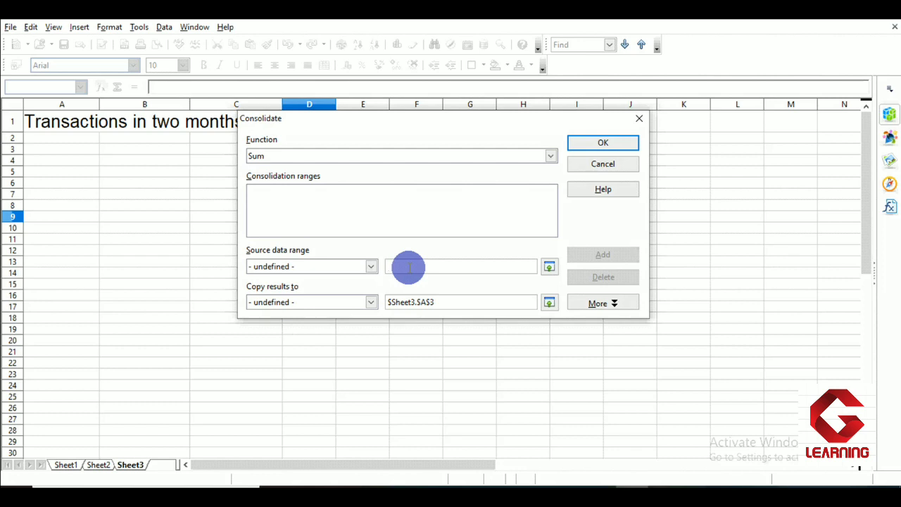
{"action": "left_click", "coordinate": [550, 267]}
{"action": "left_click_drag", "start_coordinate": [363, 121], "coordinate": [413, 109]}
{"action": "left_click", "coordinate": [66, 465]}
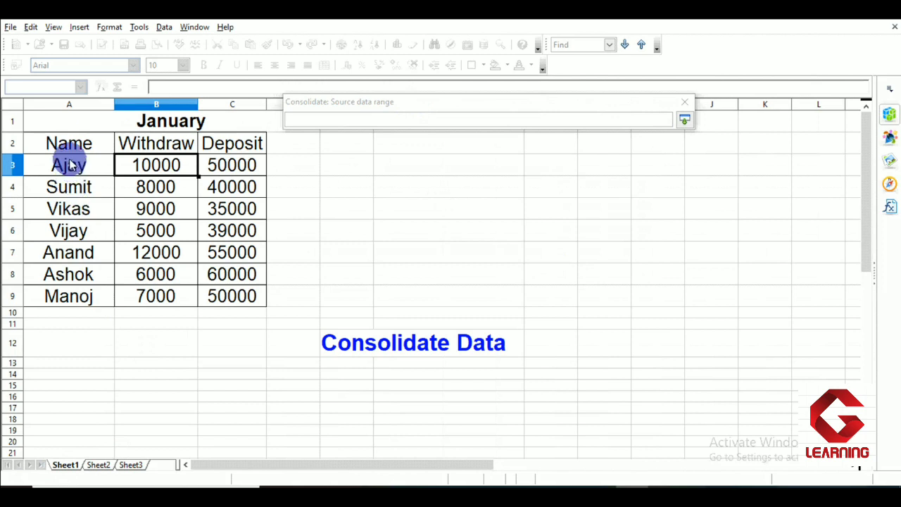
- Add the January table $Sheet1.$A$2:$C$9 as the first consolidation range
{"action": "left_click", "coordinate": [62, 140]}
{"action": "left_click_drag", "start_coordinate": [76, 151], "coordinate": [227, 294]}
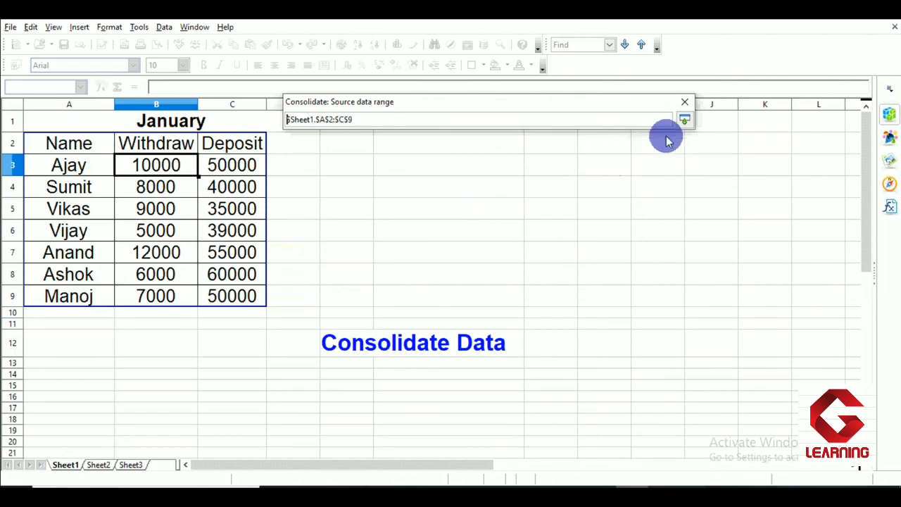
{"action": "left_click", "coordinate": [684, 121]}
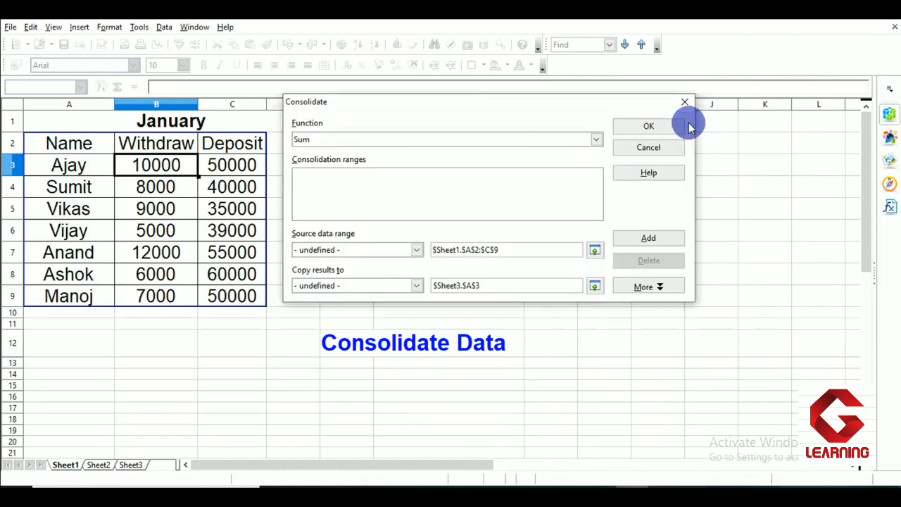
{"action": "left_click", "coordinate": [645, 239]}
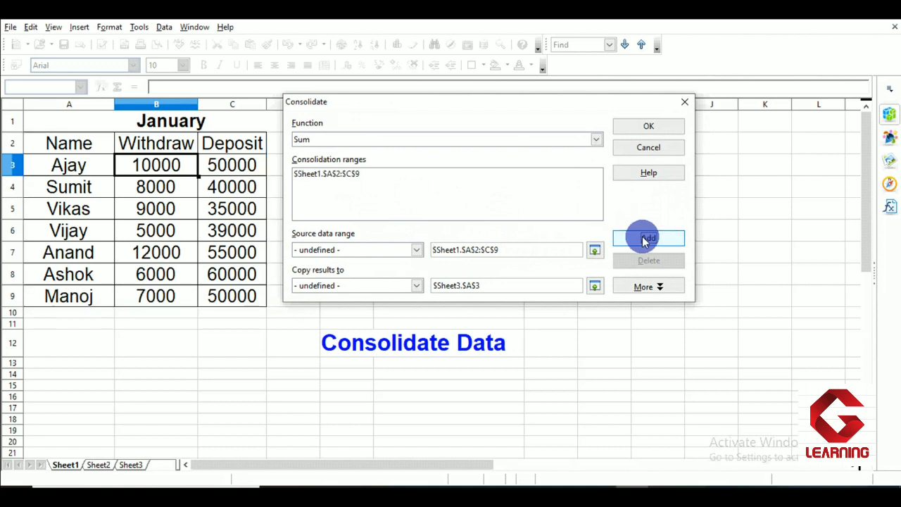
- Add the February table $Sheet2.$A$2:$C$9 as the second consolidation range, then show Sheet3
{"action": "left_click", "coordinate": [595, 250]}
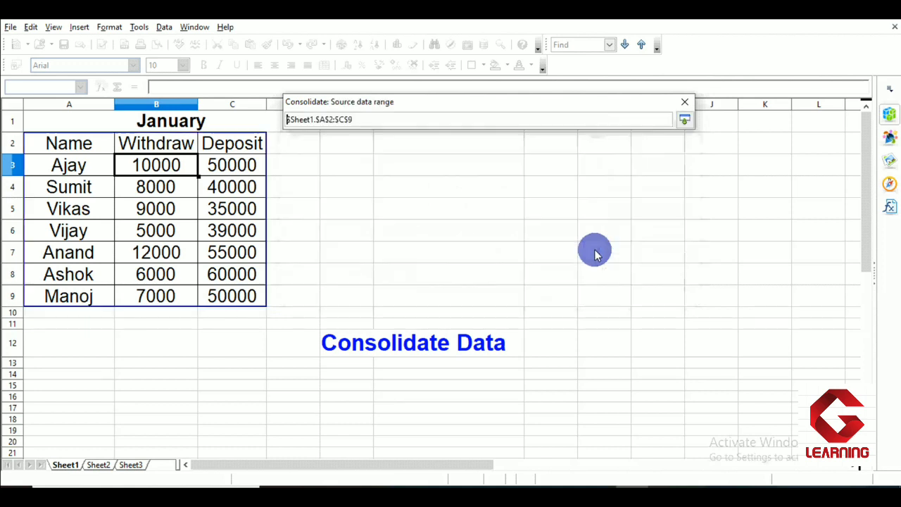
{"action": "left_click", "coordinate": [105, 466]}
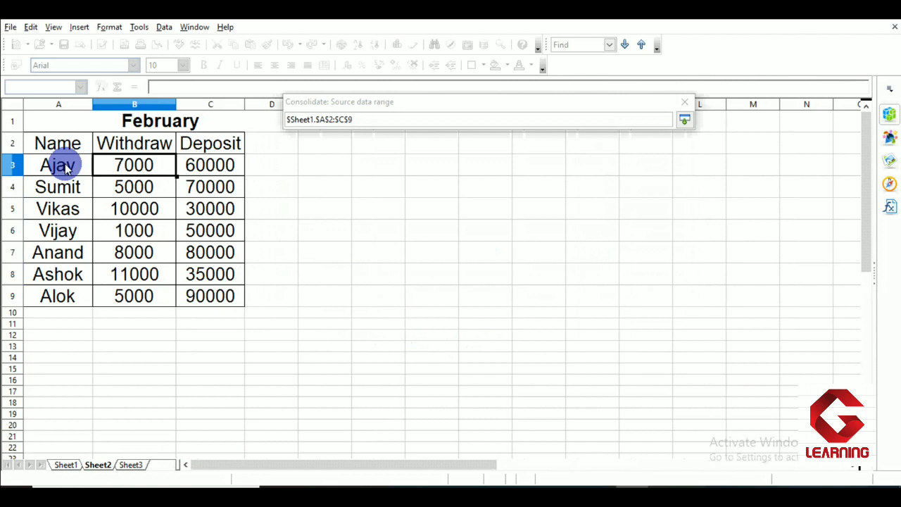
{"action": "left_click_drag", "start_coordinate": [48, 143], "coordinate": [207, 299]}
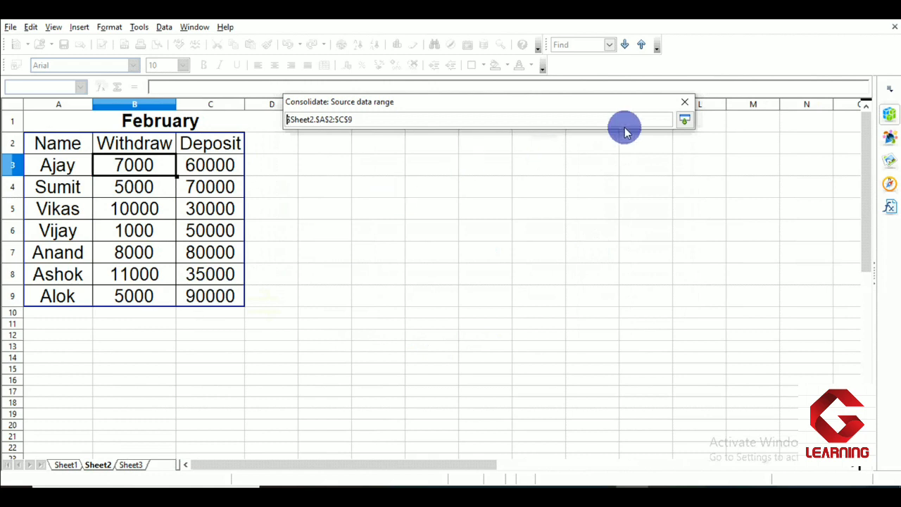
{"action": "left_click", "coordinate": [684, 122]}
{"action": "left_click", "coordinate": [643, 239]}
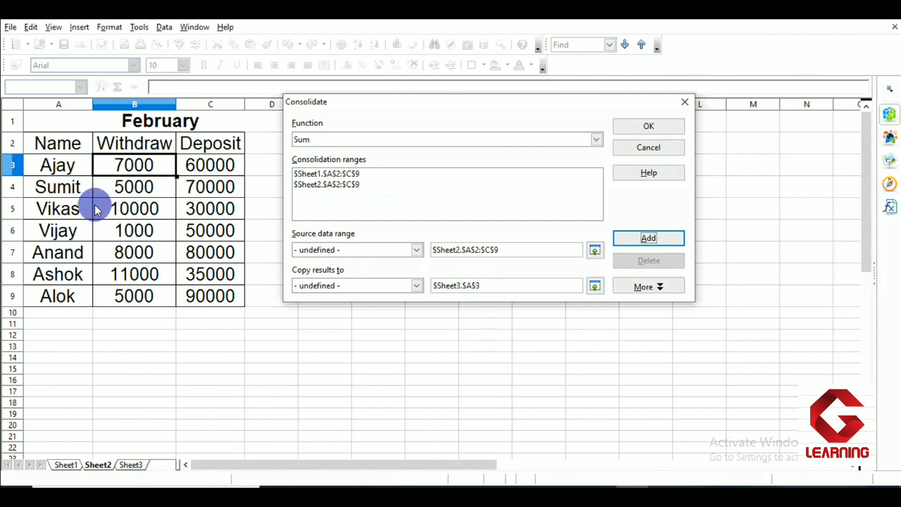
{"action": "left_click", "coordinate": [131, 463]}
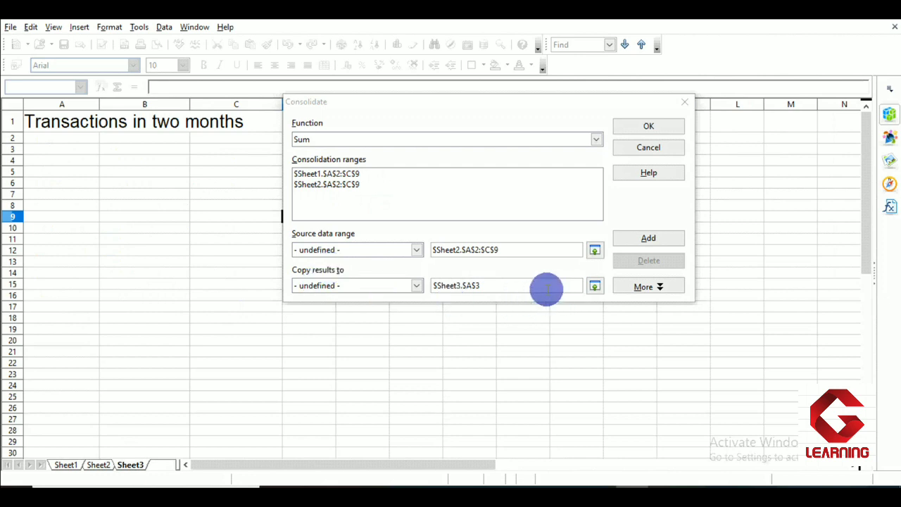
- Set the results destination to $Sheet3.$A$3 and expand the extra label and linking options
{"action": "left_click", "coordinate": [521, 286]}
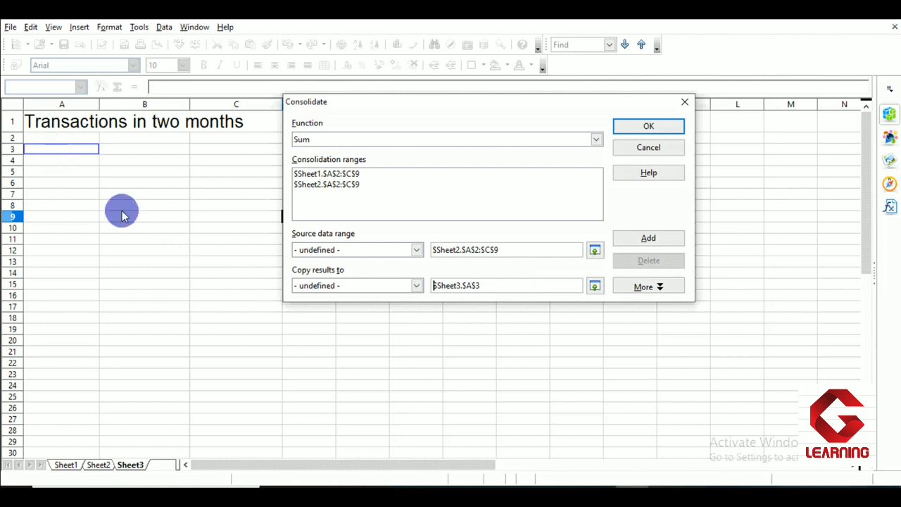
{"action": "left_click", "coordinate": [664, 290]}
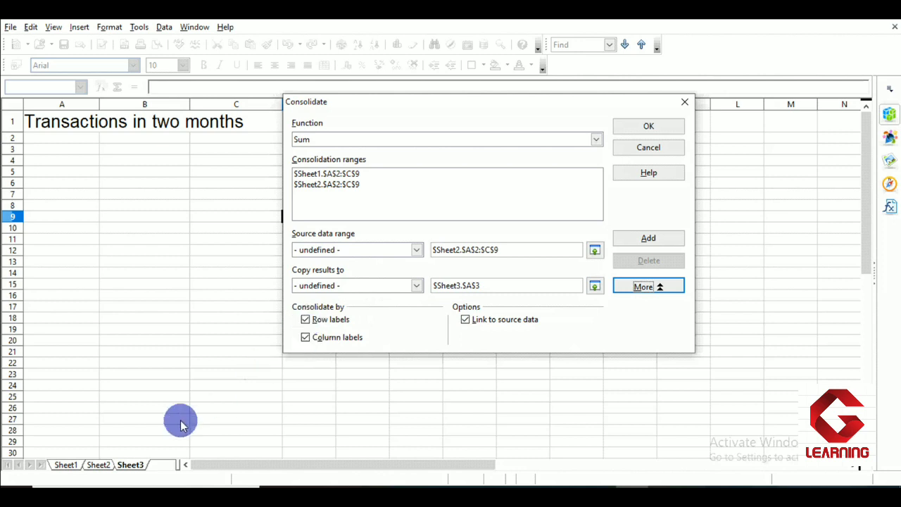
- Show Sheet1's January table with the Consolidate dialog moved toward the right edge
{"action": "left_click", "coordinate": [65, 464]}
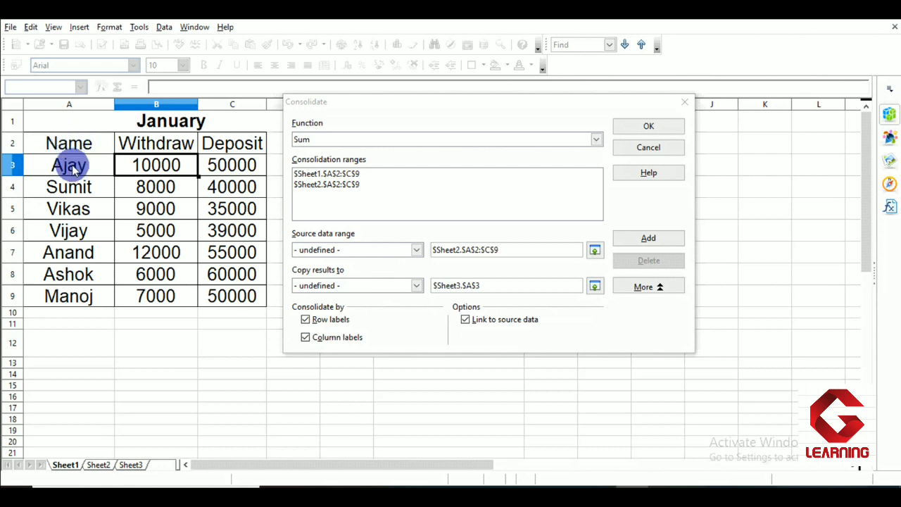
{"action": "left_click_drag", "start_coordinate": [341, 100], "coordinate": [574, 112]}
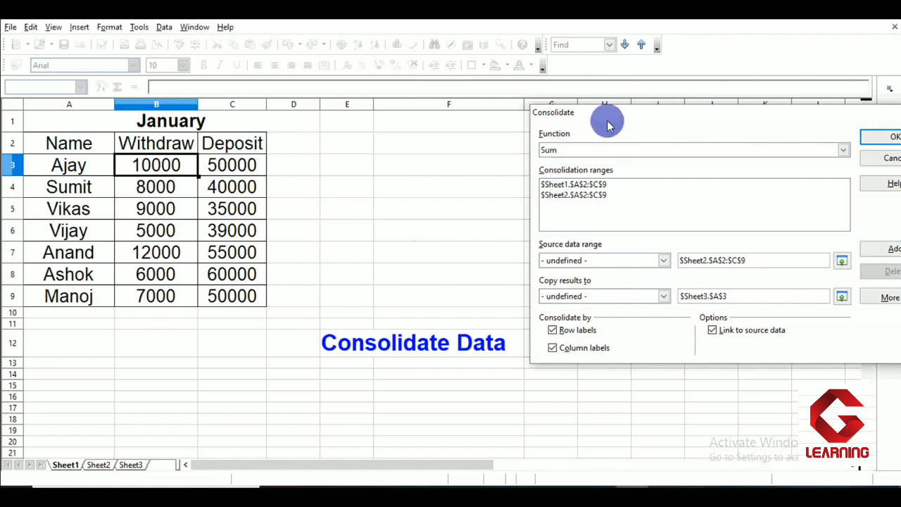
- Reposition the Consolidate dialog, look over Sheet2 and Sheet1, and return to Sheet3
{"action": "left_click_drag", "start_coordinate": [607, 125], "coordinate": [310, 92]}
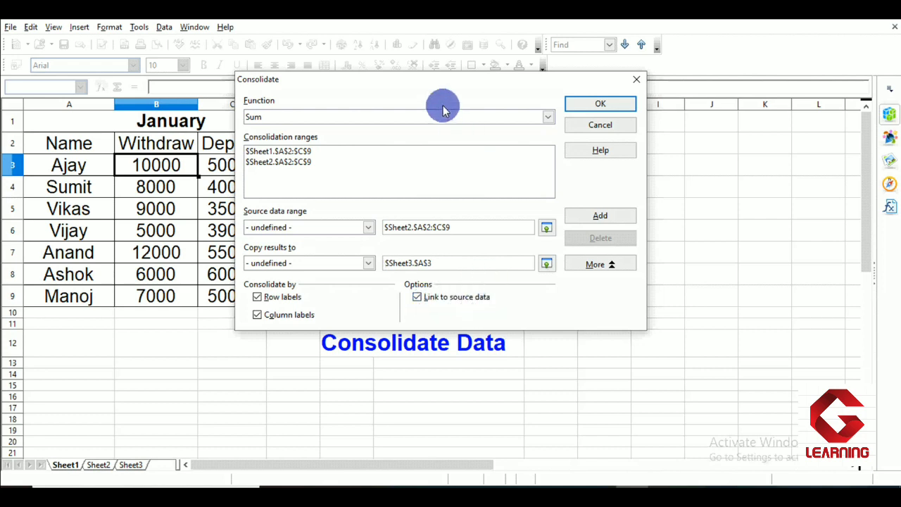
{"action": "left_click_drag", "start_coordinate": [434, 89], "coordinate": [534, 84]}
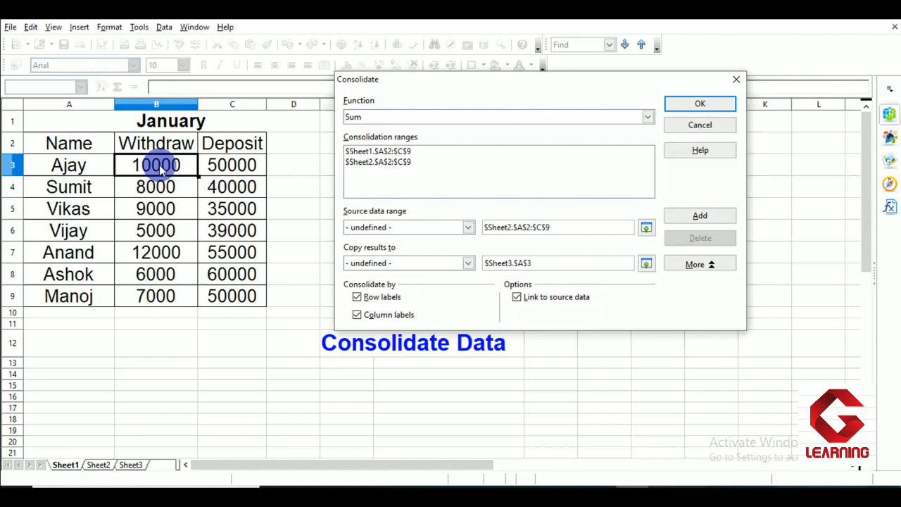
{"action": "left_click", "coordinate": [99, 465]}
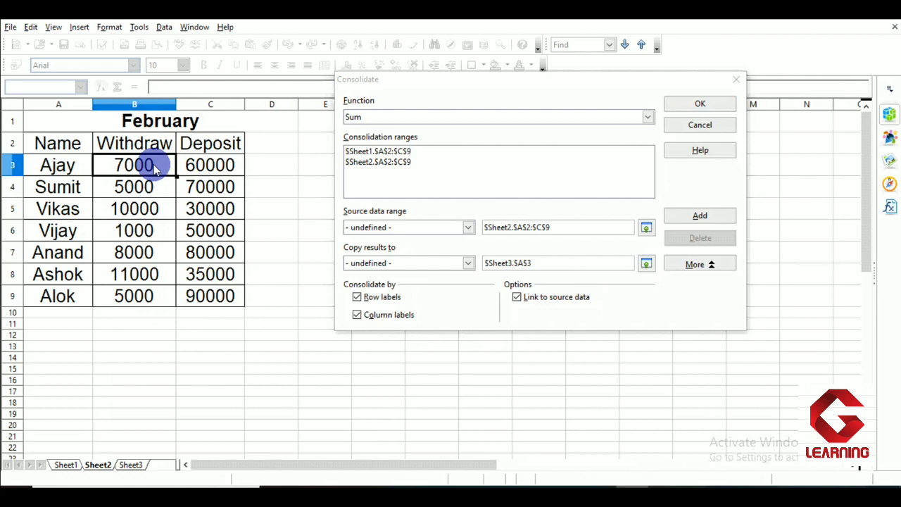
{"action": "left_click", "coordinate": [65, 465]}
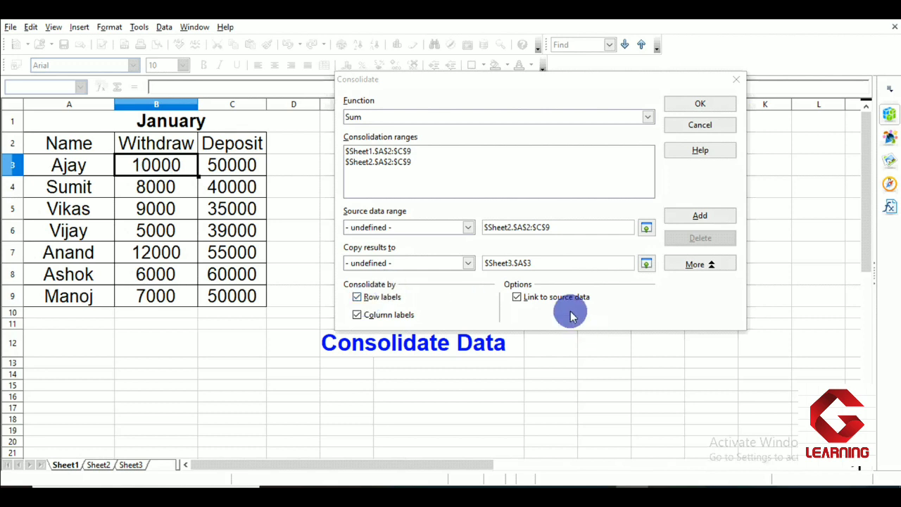
{"action": "left_click_drag", "start_coordinate": [563, 77], "coordinate": [496, 126]}
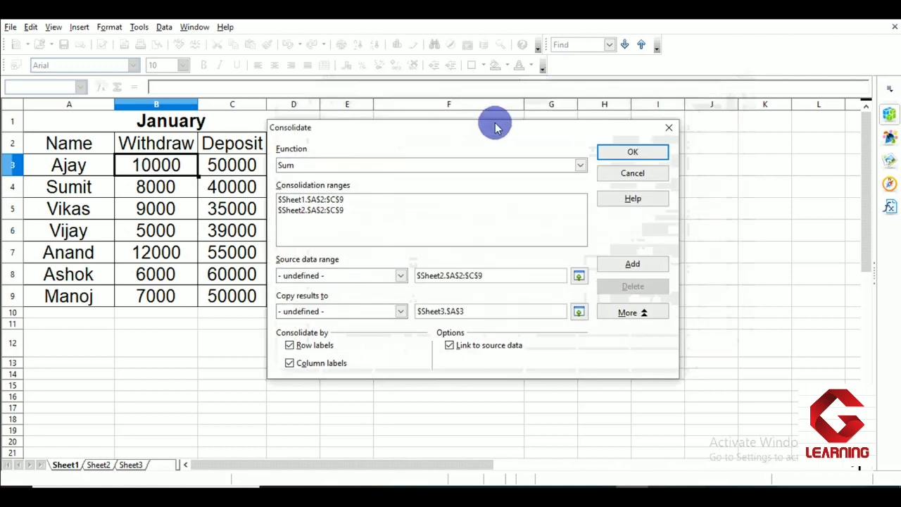
{"action": "left_click", "coordinate": [134, 464]}
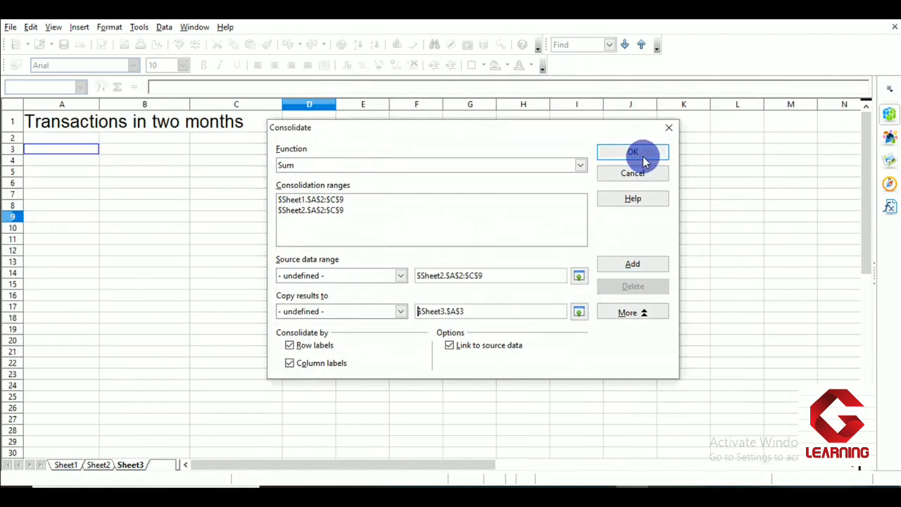
- Run the consolidation into Sheet3, set the table's font size to 20, and inspect Ajay's linked Withdraw formula
{"action": "left_click", "coordinate": [633, 153]}
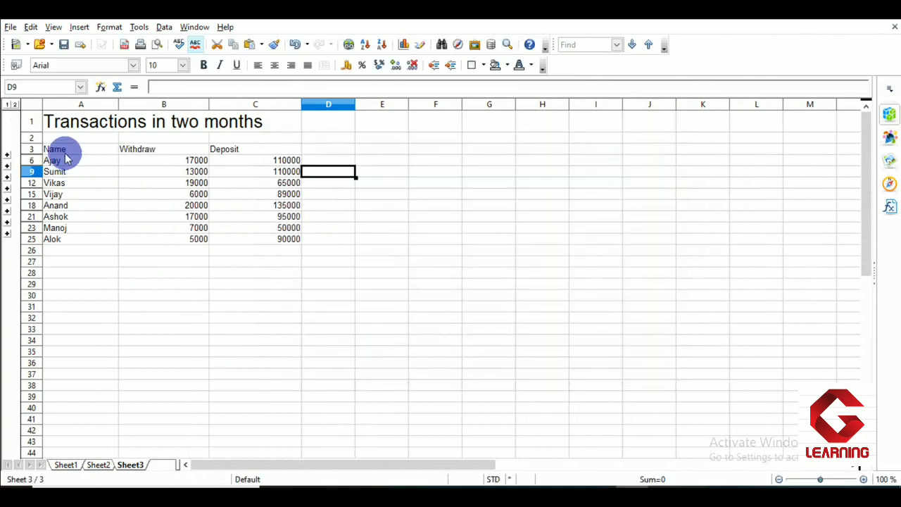
{"action": "left_click_drag", "start_coordinate": [63, 149], "coordinate": [257, 240]}
{"action": "left_click", "coordinate": [338, 243]}
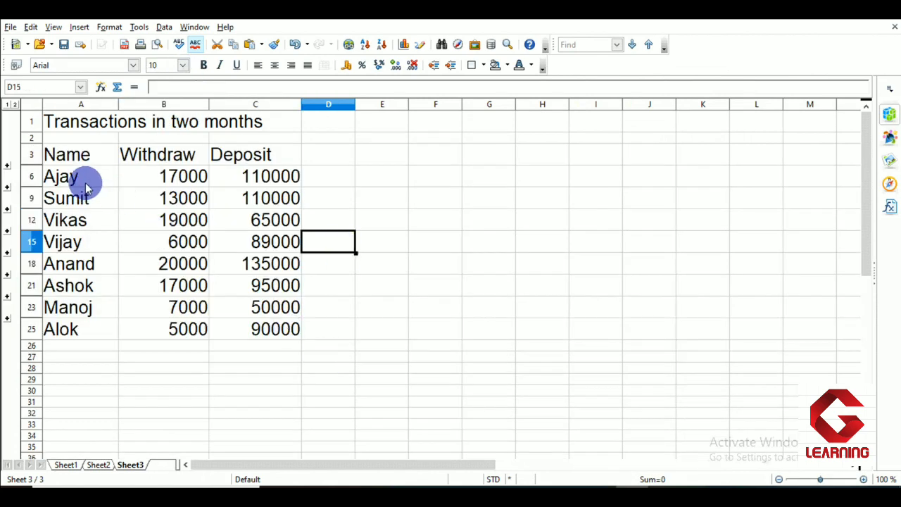
{"action": "left_click", "coordinate": [170, 177]}
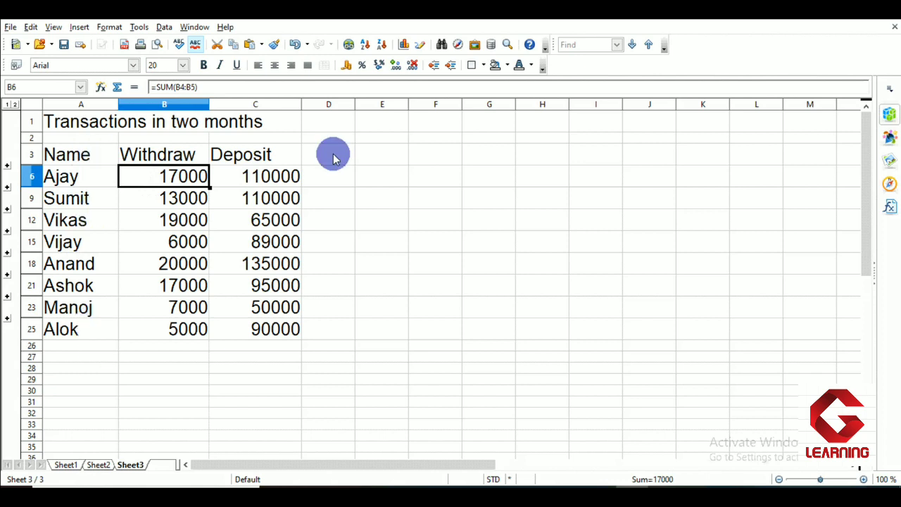
- Enter 15000 as Ajay's January Withdraw on Sheet1 and check the two-month total on Sheet3
{"action": "left_click", "coordinate": [67, 465]}
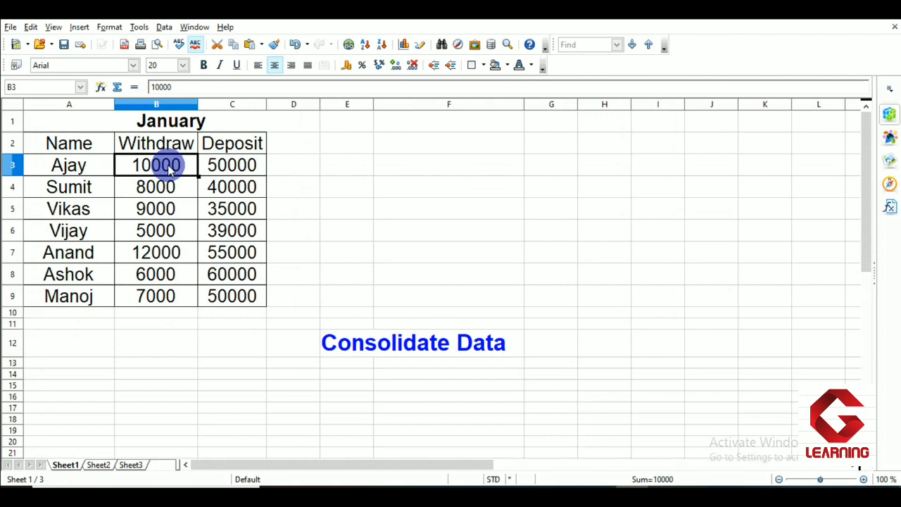
{"action": "type", "text": "15000"}
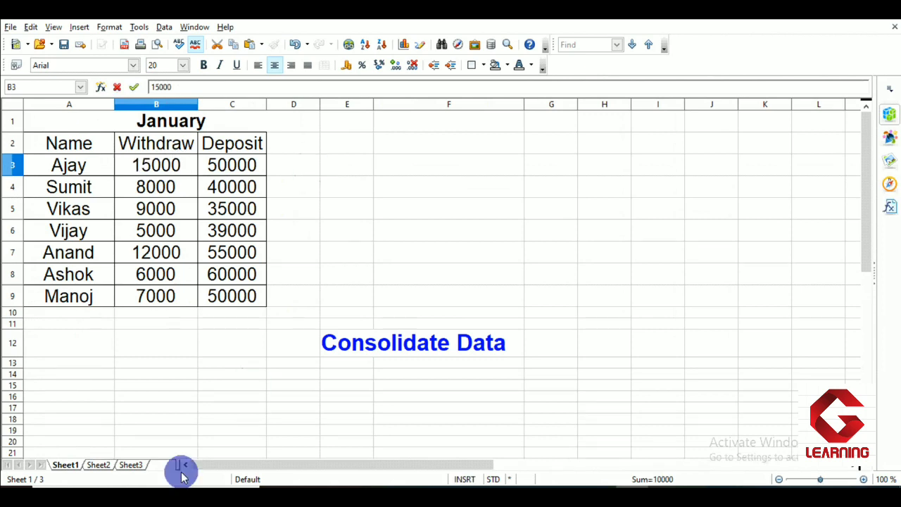
{"action": "left_click", "coordinate": [127, 363]}
{"action": "left_click", "coordinate": [102, 465]}
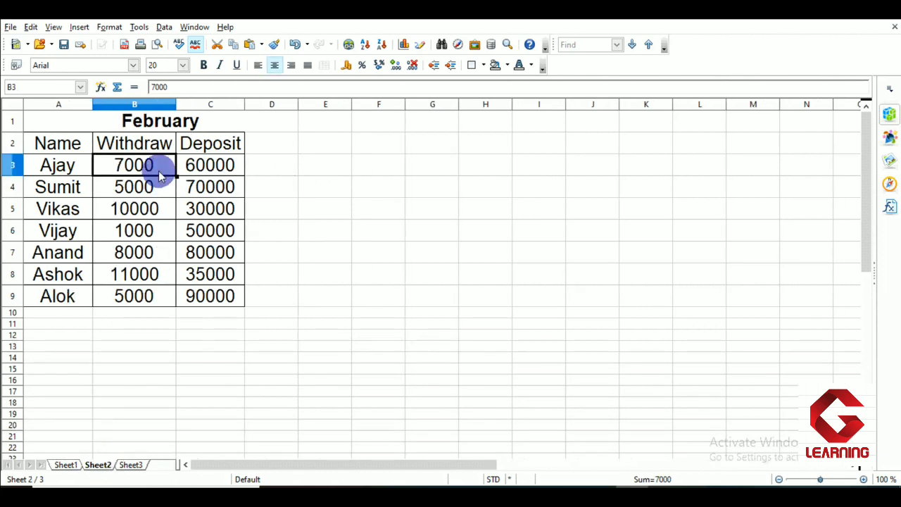
{"action": "left_click", "coordinate": [132, 465]}
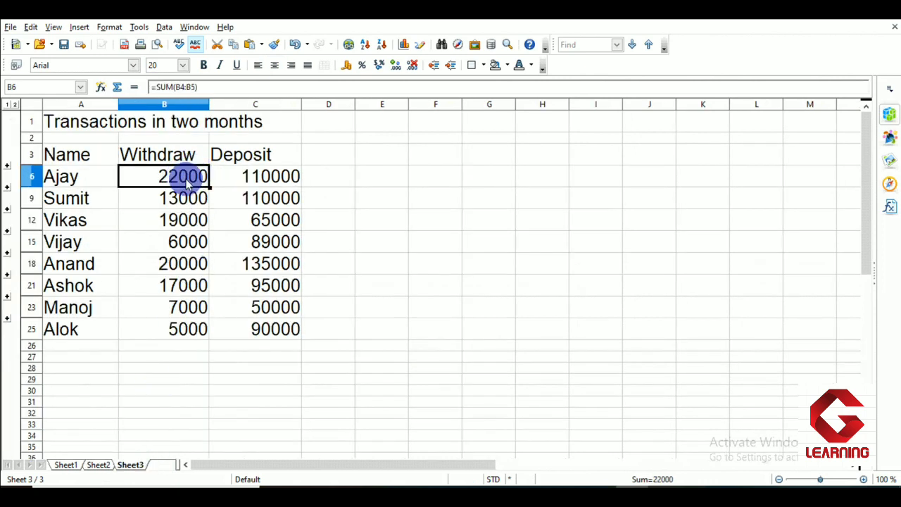